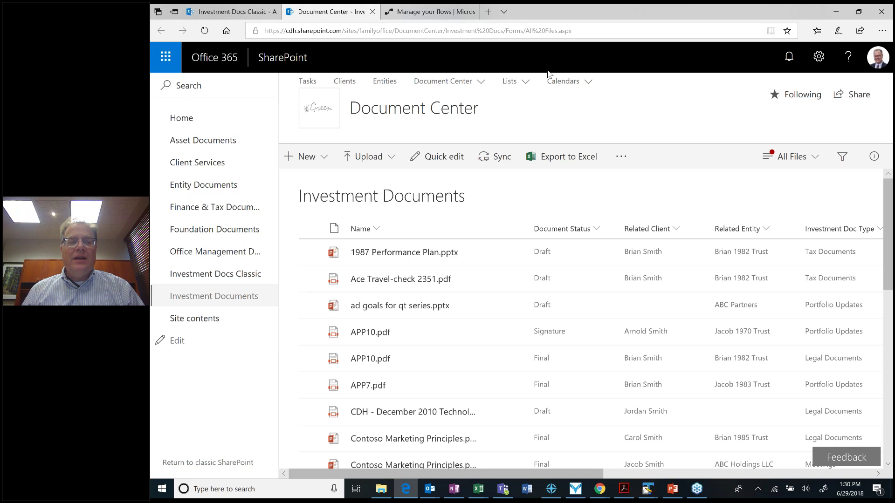
Step: Compare the Investment Docs Classic library with the modern Investment Documents library
click(242, 15)
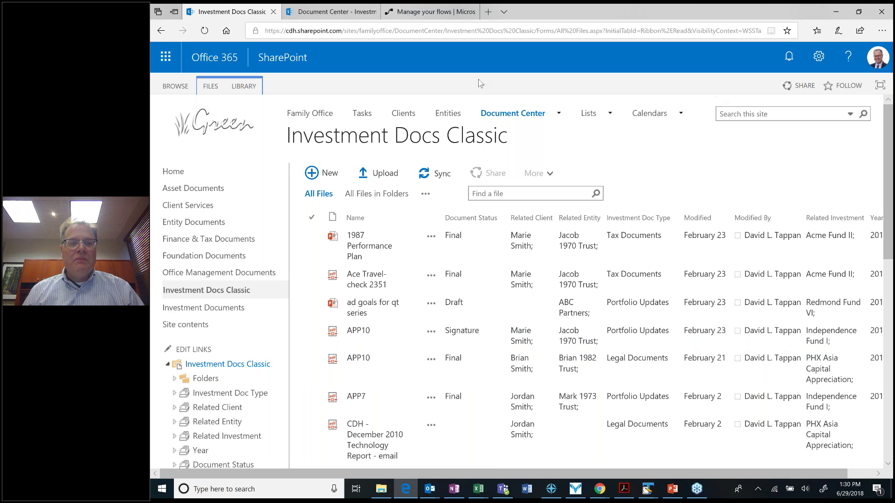
click(319, 15)
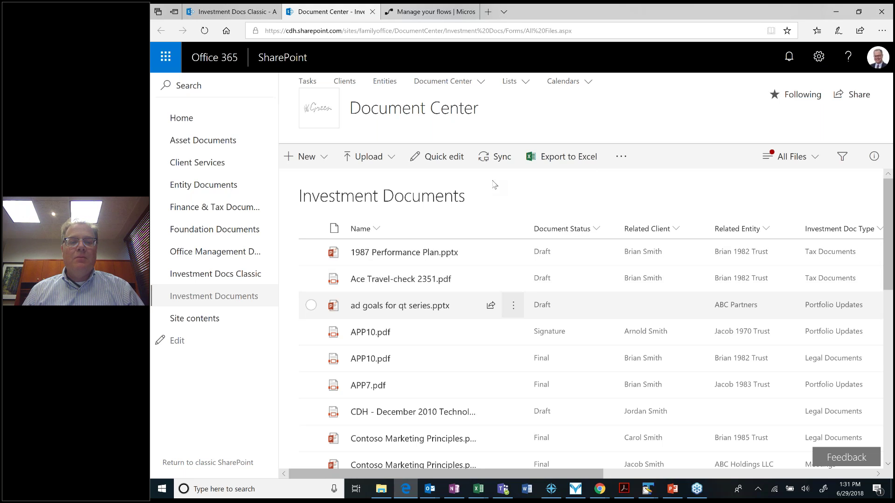
click(225, 14)
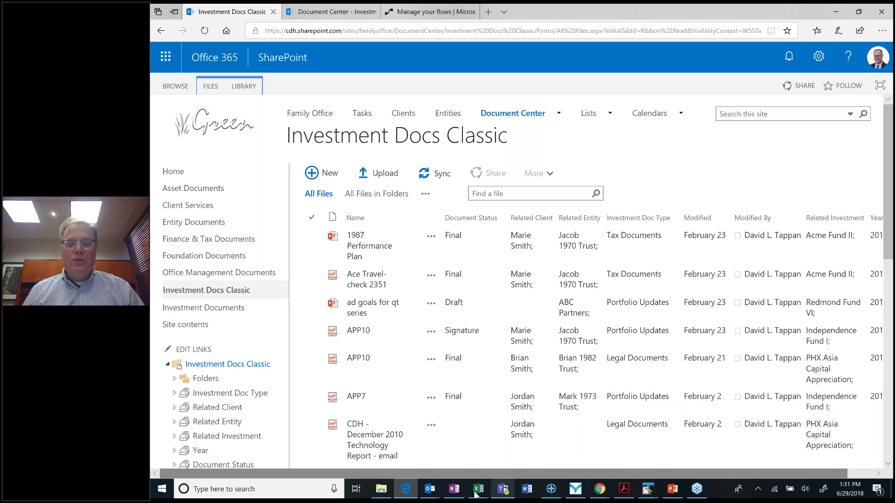
Step: Upload Architect value-added synergies.xlsx from the local sample docs folder to the Investment Docs Classic library
mouse_move(478, 490)
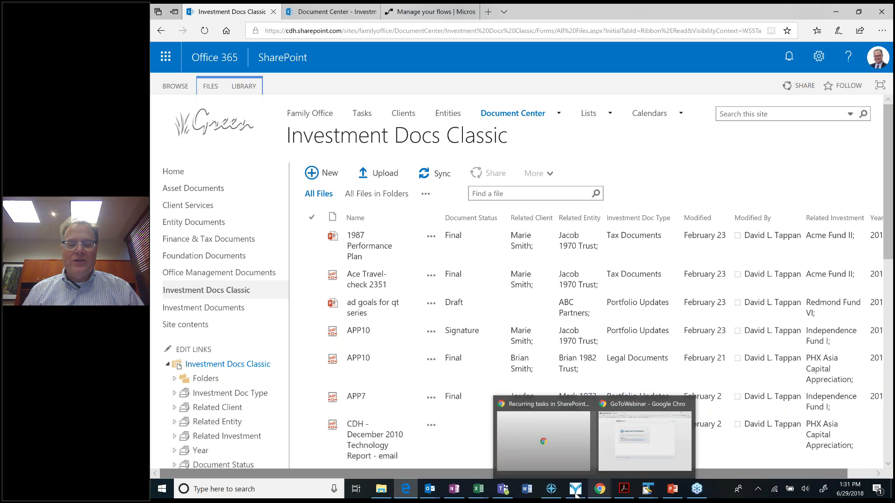
click(381, 488)
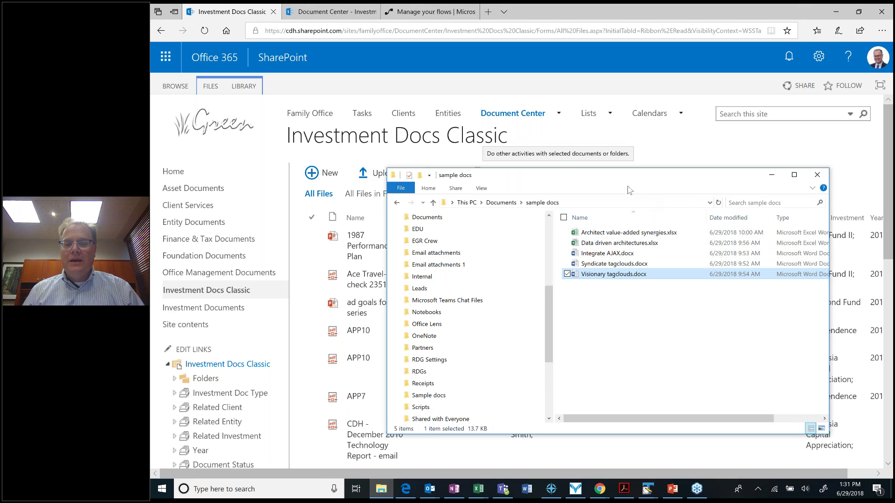
drag(630, 182, 707, 180)
drag(699, 231, 404, 301)
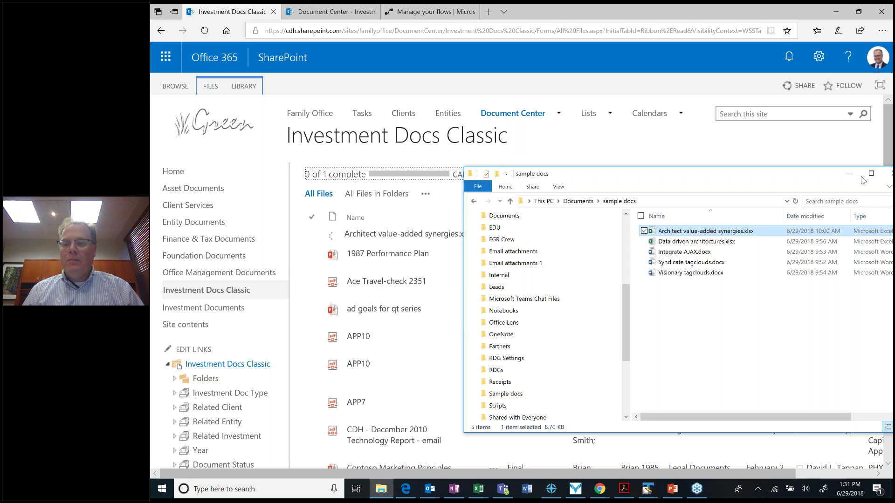
Step: Examine the uploaded Architect value-added synergies row and its metadata columns against the other files in the classic library
click(340, 244)
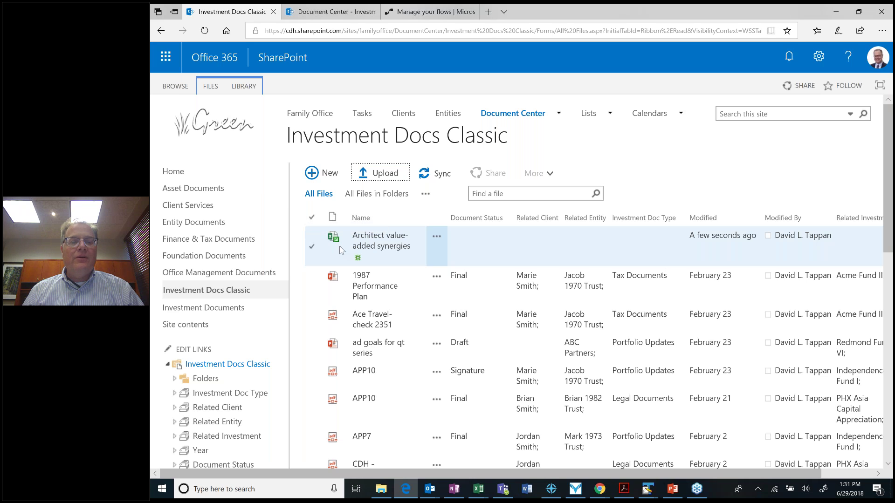
click(428, 290)
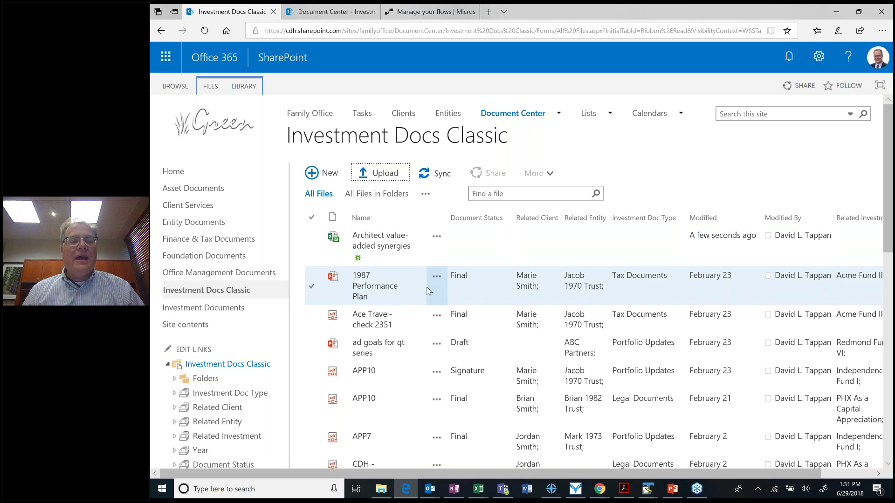
click(472, 258)
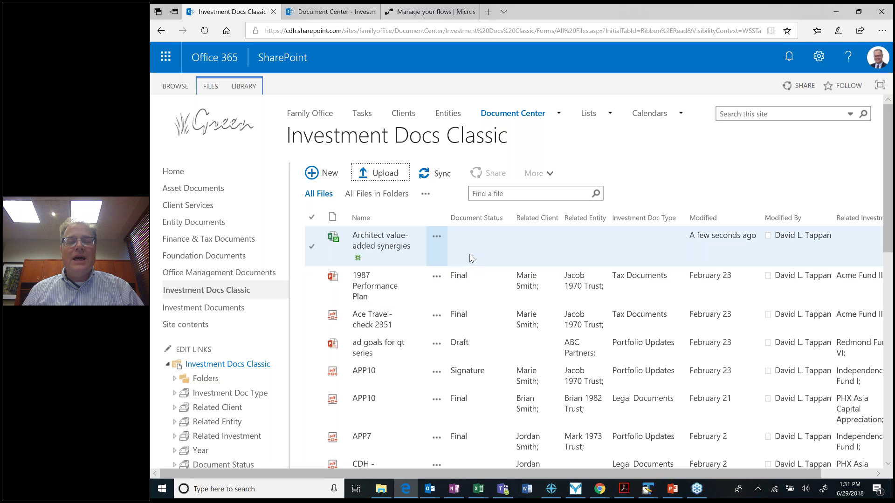
click(500, 269)
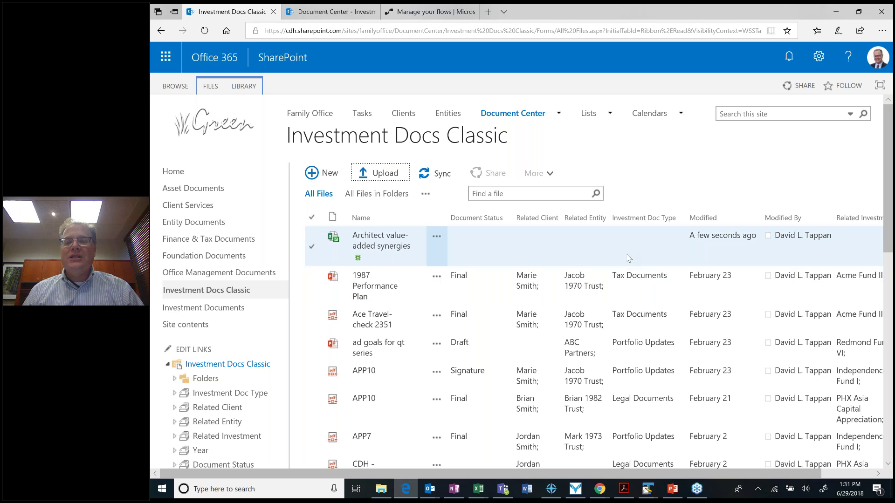
click(664, 264)
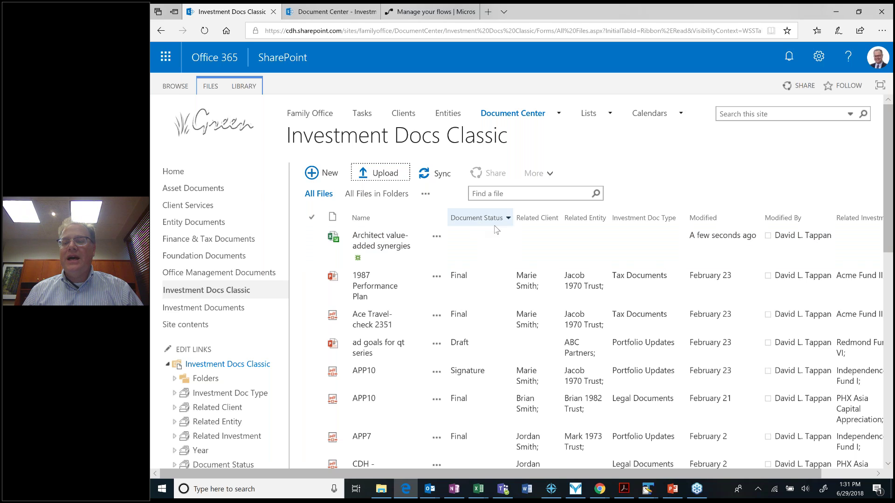
click(776, 285)
click(710, 264)
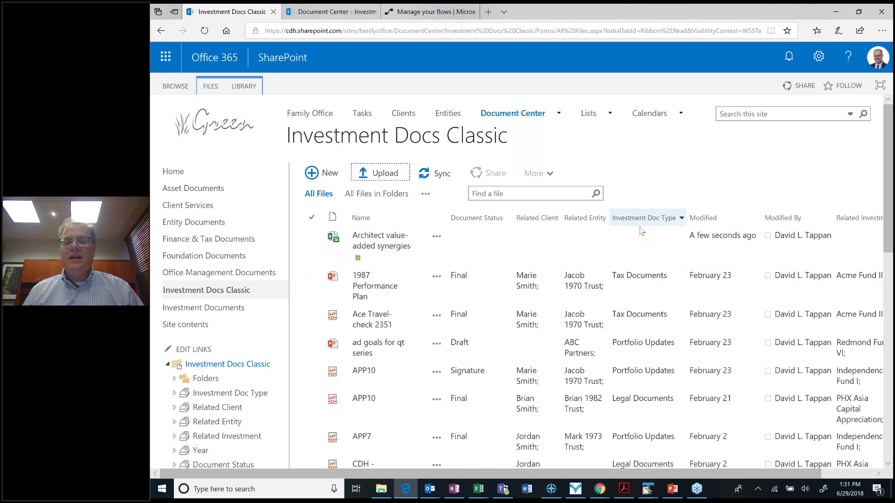
click(624, 287)
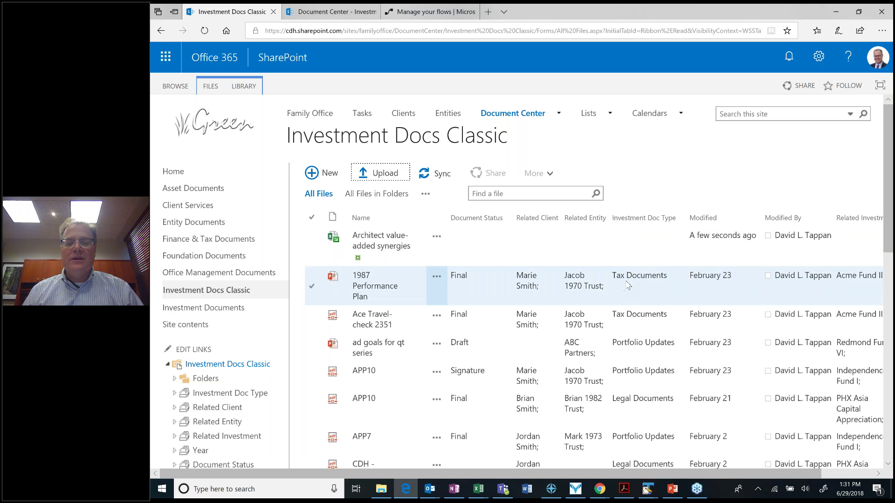
click(621, 261)
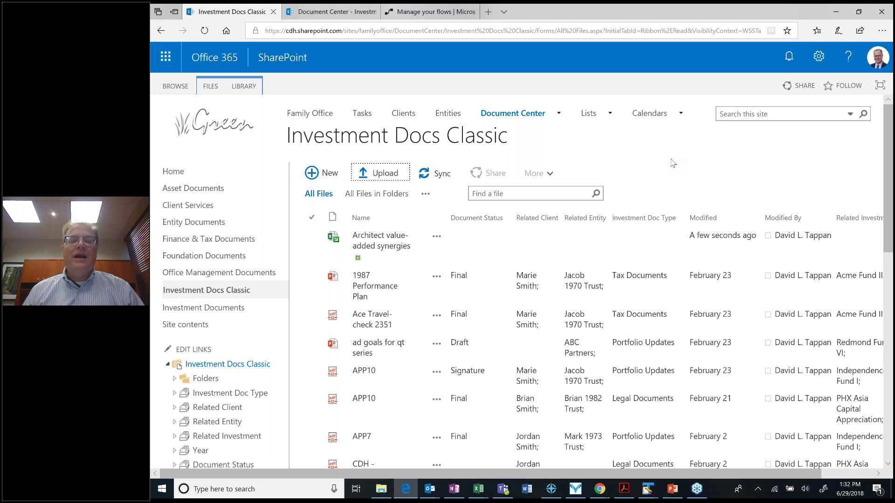
Step: Upload Data driven architectures.xlsx from the sample docs folder to the modern Investment Documents library
click(324, 14)
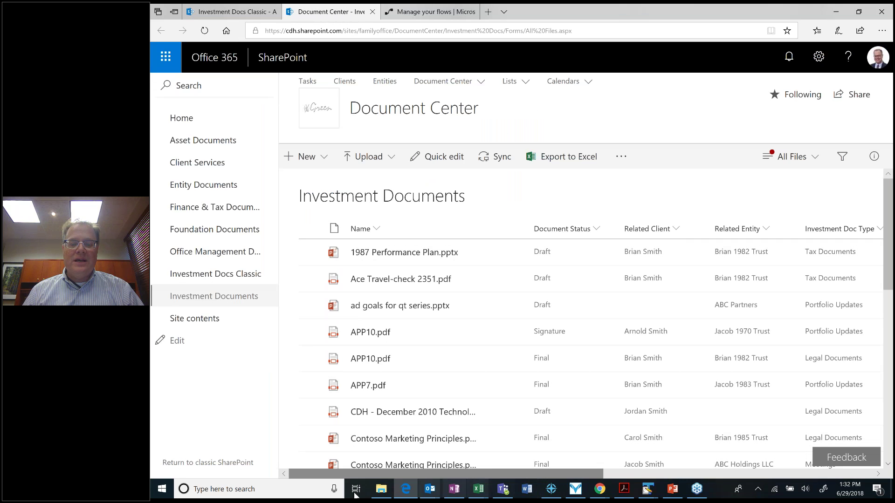
click(377, 493)
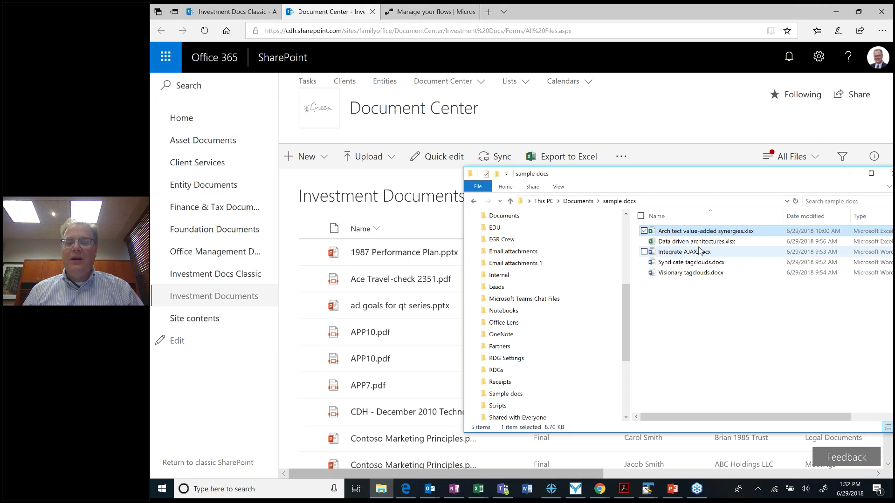
click(703, 241)
drag(342, 347, 342, 347)
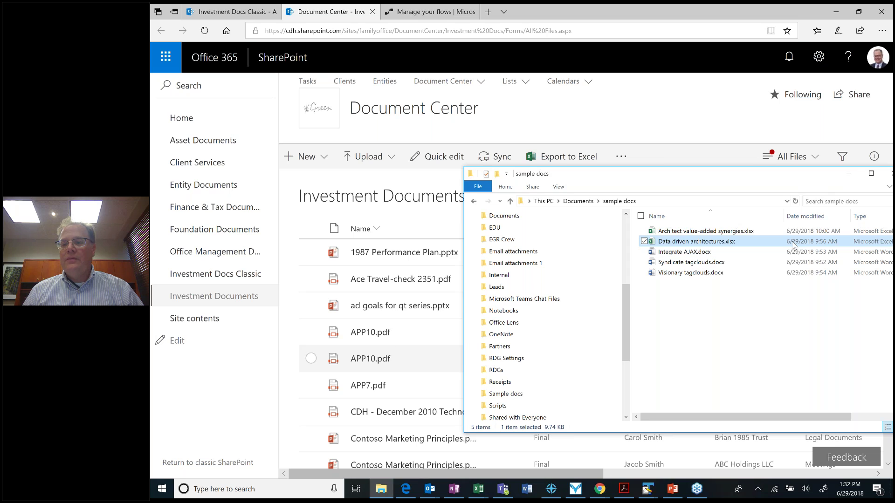
click(848, 174)
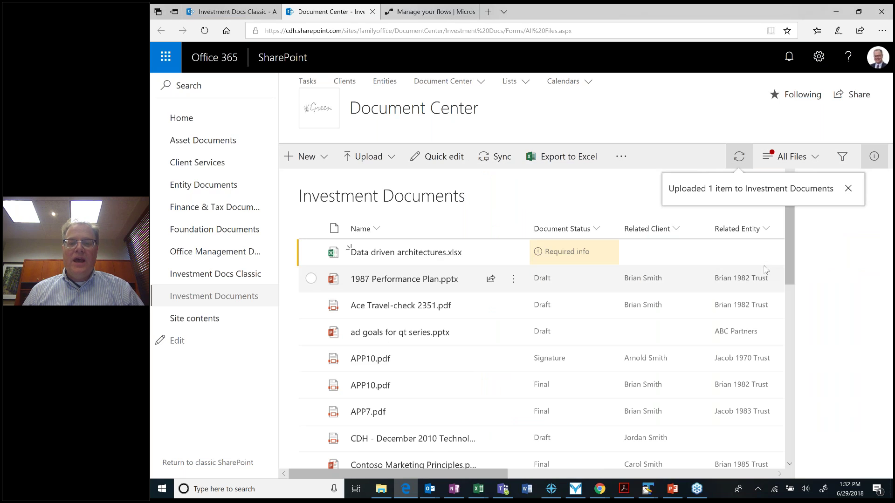
Step: Look over the details of Data driven architectures.xlsx and check the library's view option for files that need attention
click(750, 254)
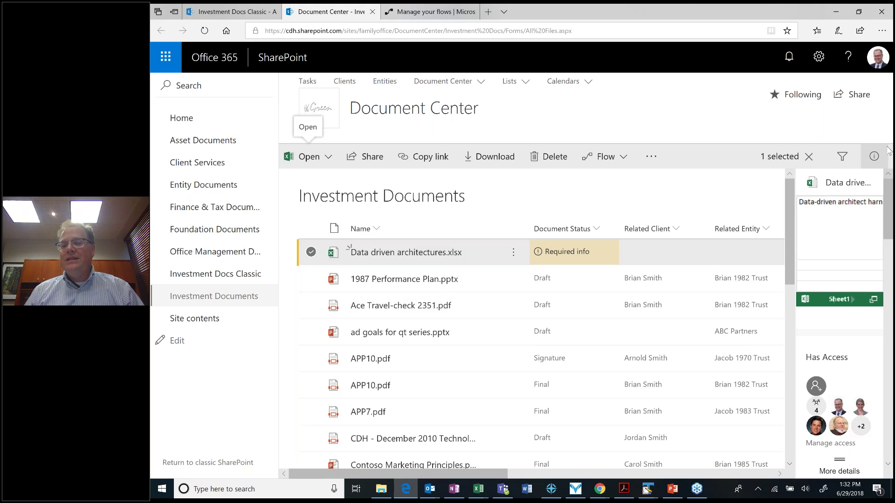
click(874, 156)
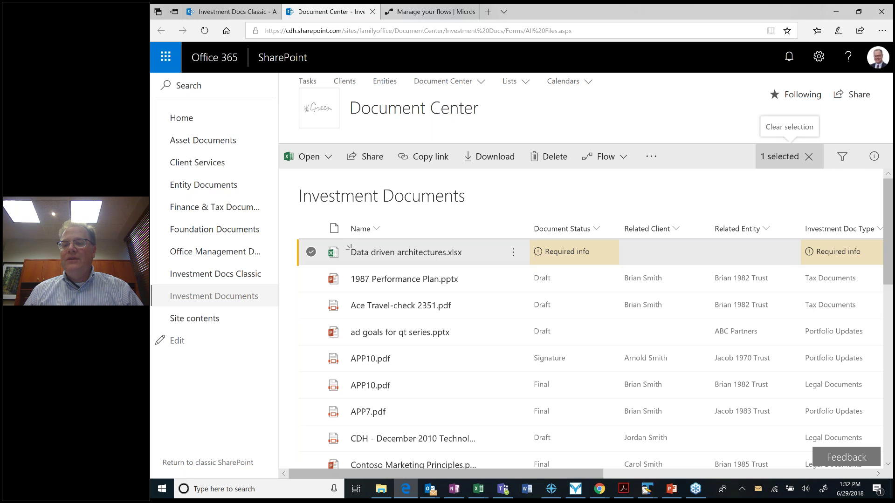
click(809, 157)
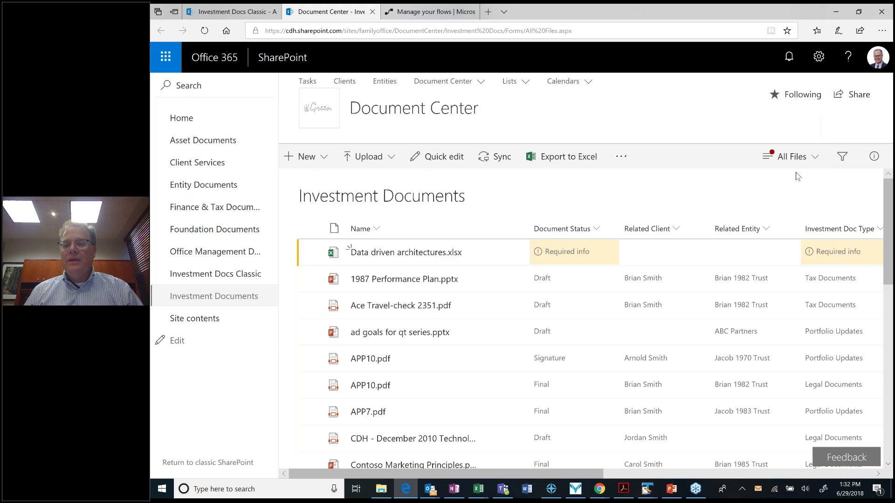
click(770, 157)
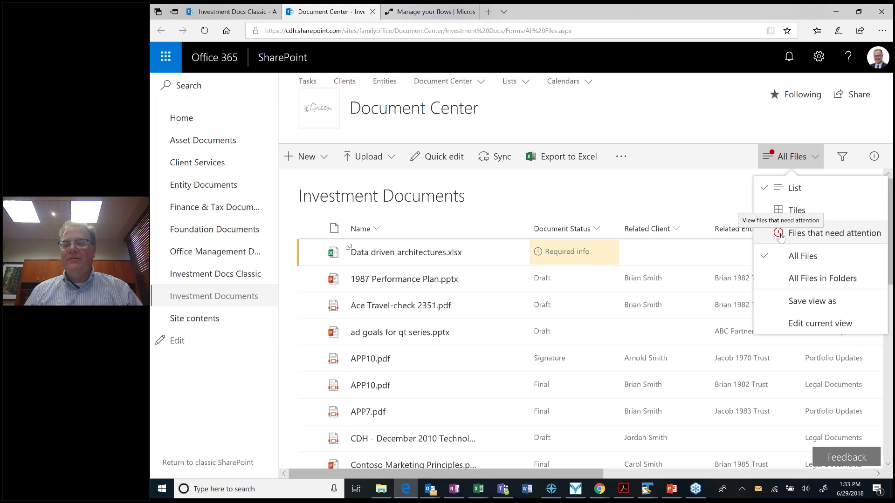
click(701, 199)
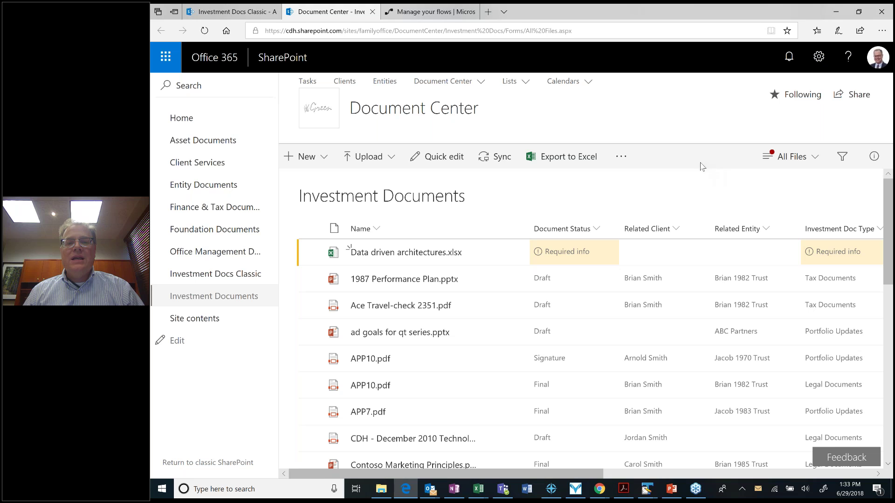
Step: Open the flow "Send an email when a document is missing required metadata" for editing and view its Send an email action
click(422, 11)
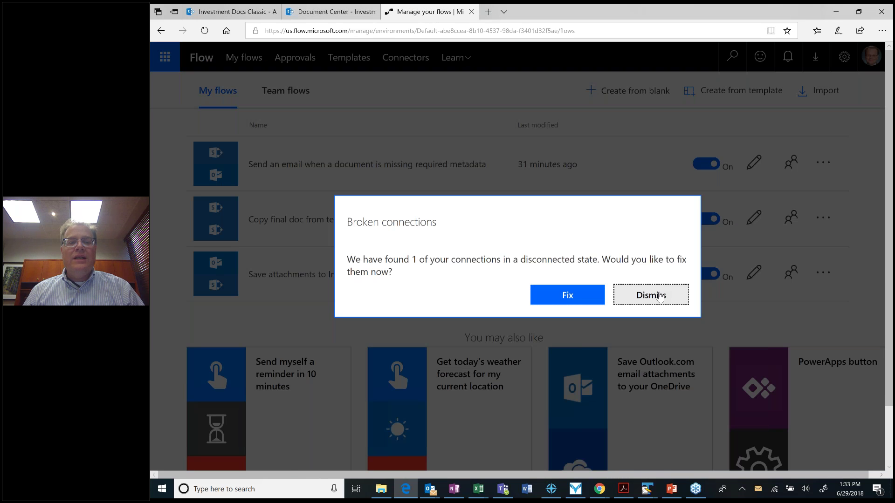
click(659, 297)
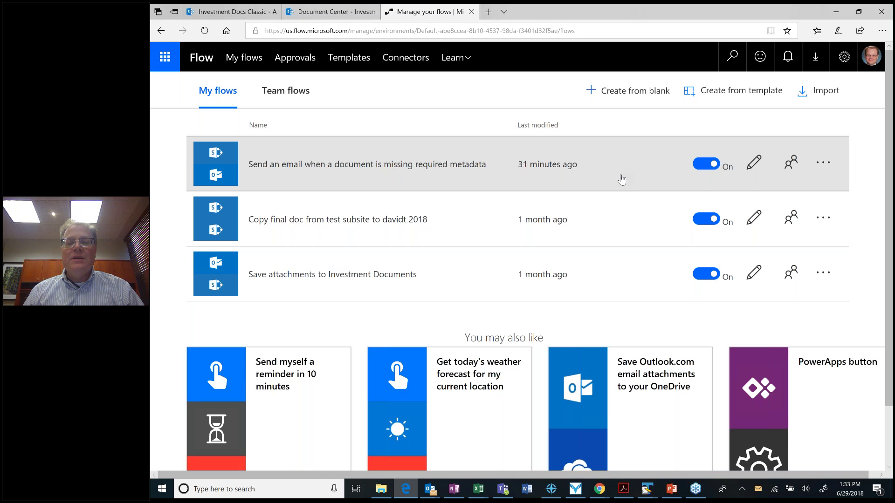
click(755, 166)
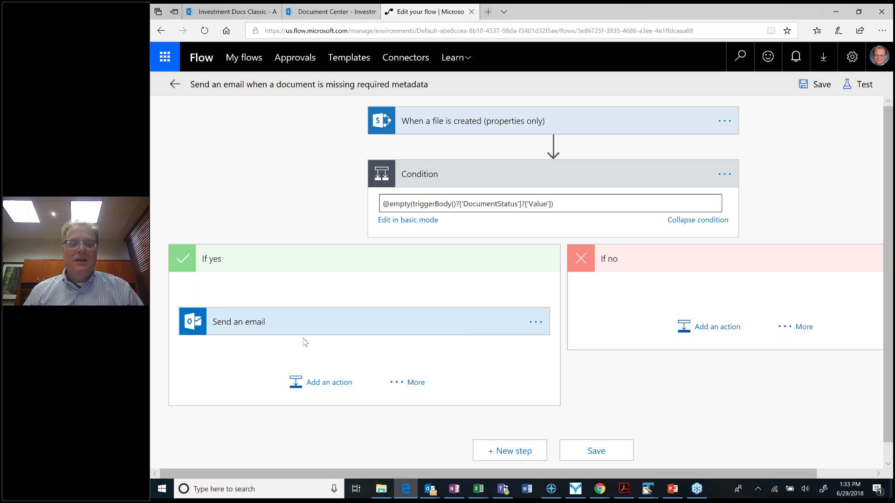
click(458, 334)
scroll(468, 329, down, 3)
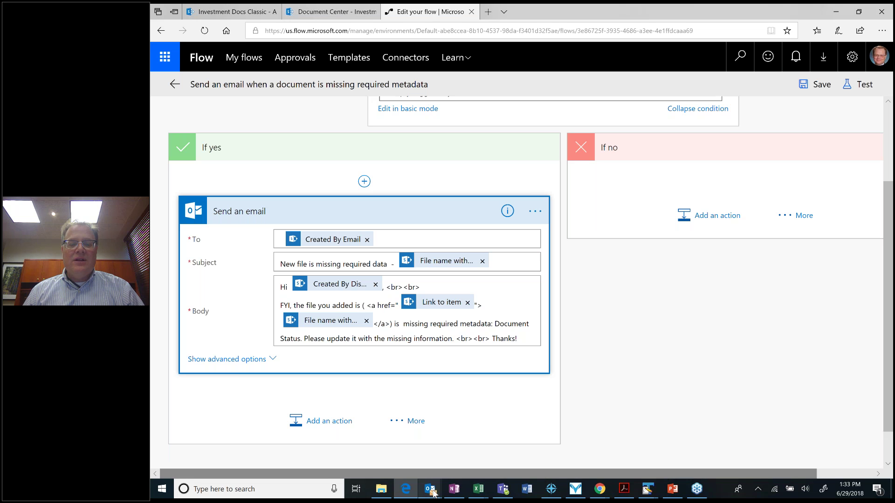
Step: Switch to Outlook and read the new notification email about missing required data for Data driven architectures.xlsx
mouse_move(431, 491)
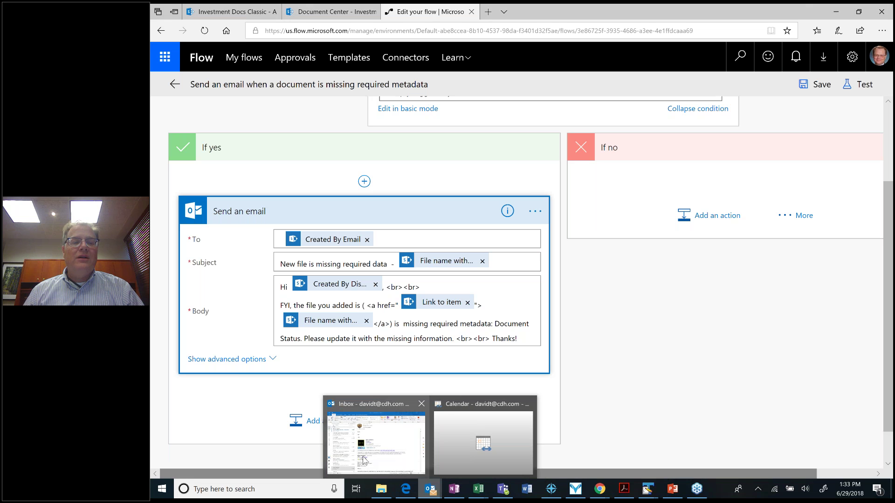
click(365, 461)
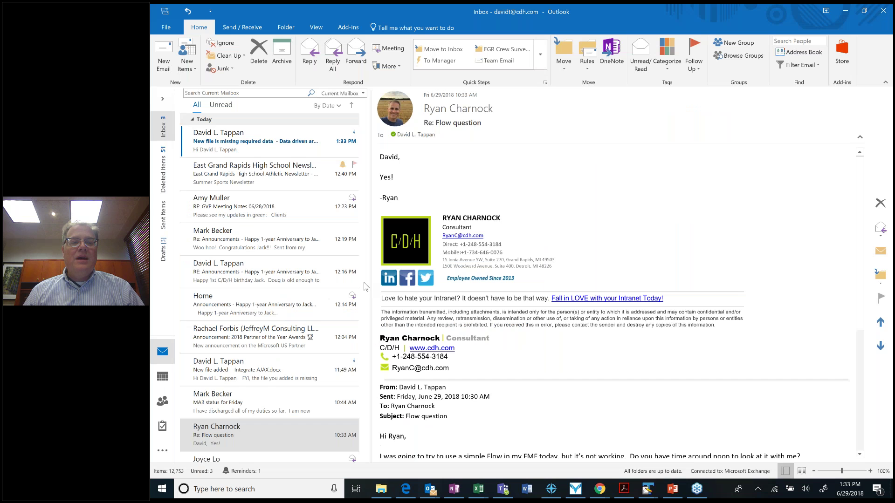
click(265, 137)
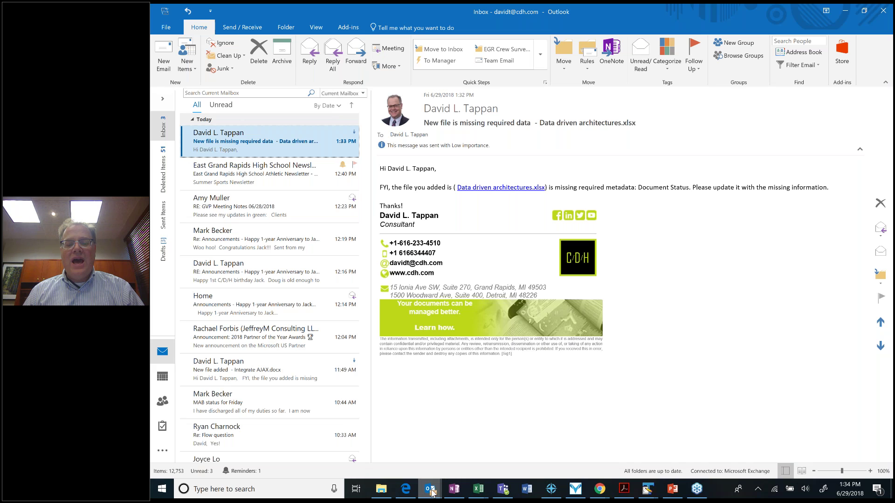
Step: Switch back to the browser and review the flow's trigger and its empty Document Status condition
mouse_move(431, 492)
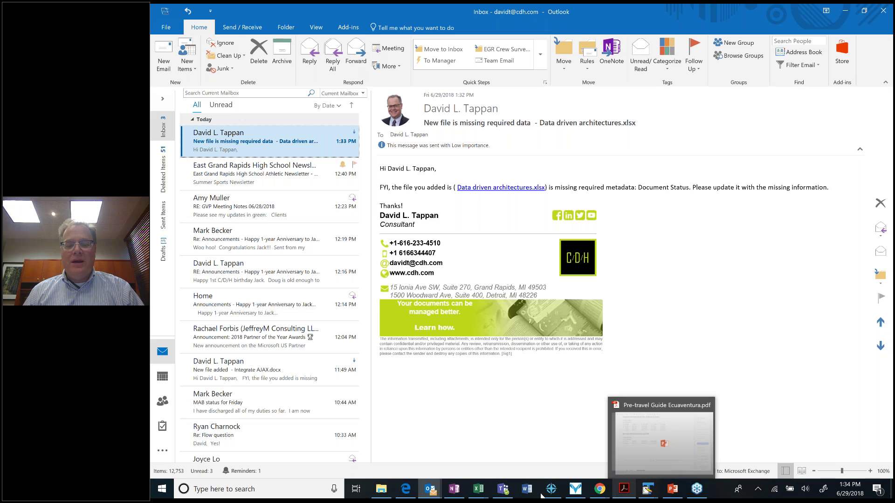
click(407, 491)
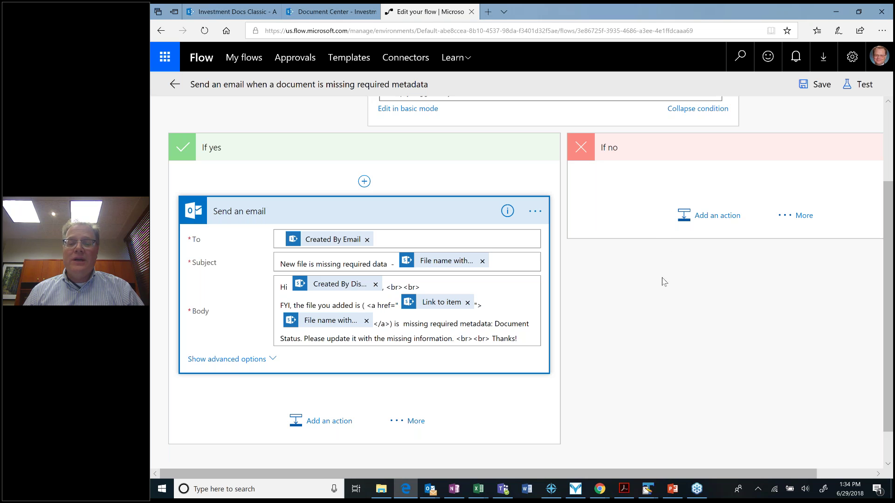
scroll(663, 275, up, 3)
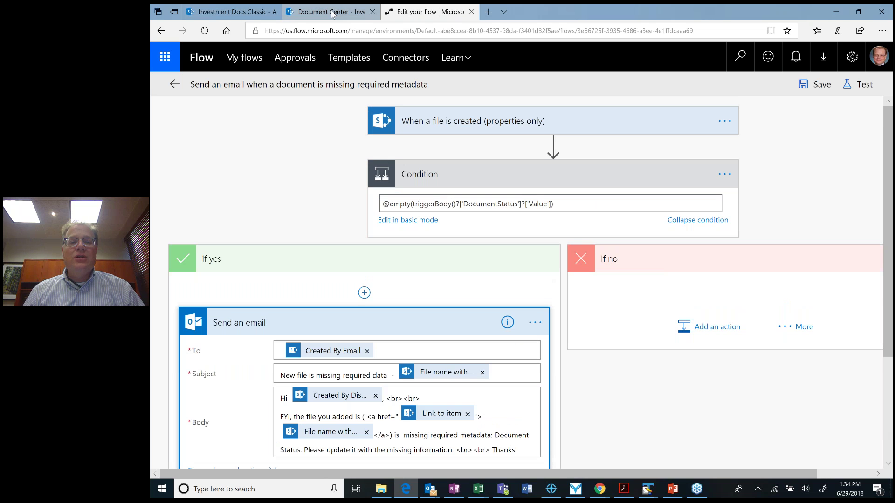
Step: Compare how the modern and classic libraries show the newly uploaded files that lack required metadata
click(331, 13)
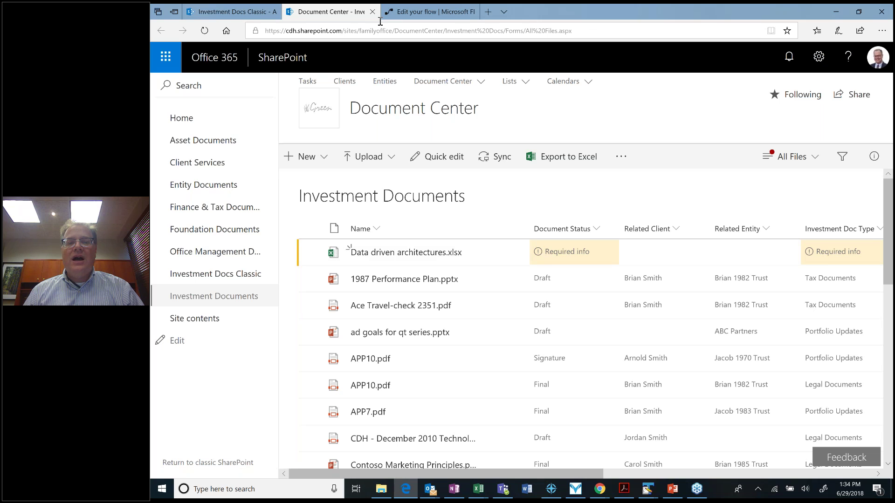
click(199, 9)
click(496, 285)
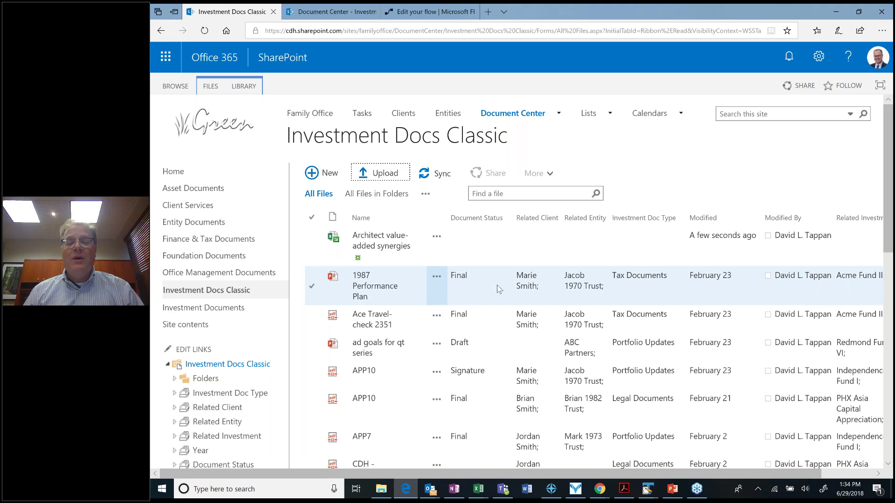
click(409, 236)
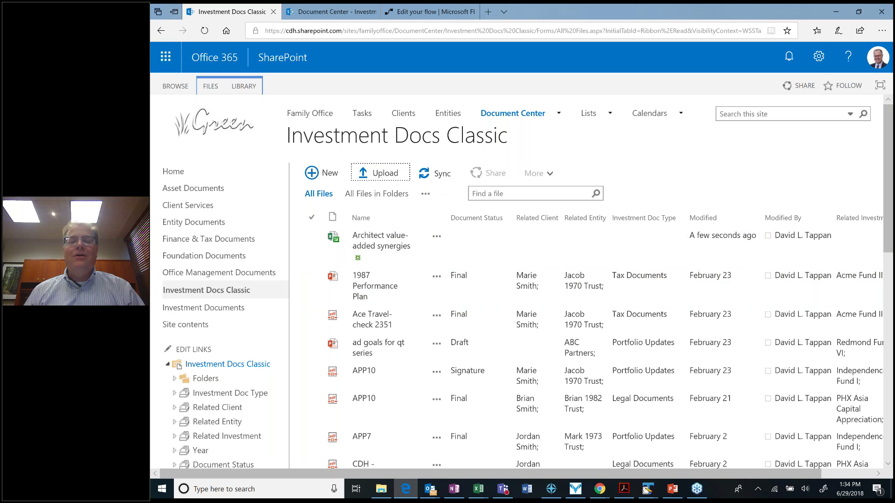
click(308, 14)
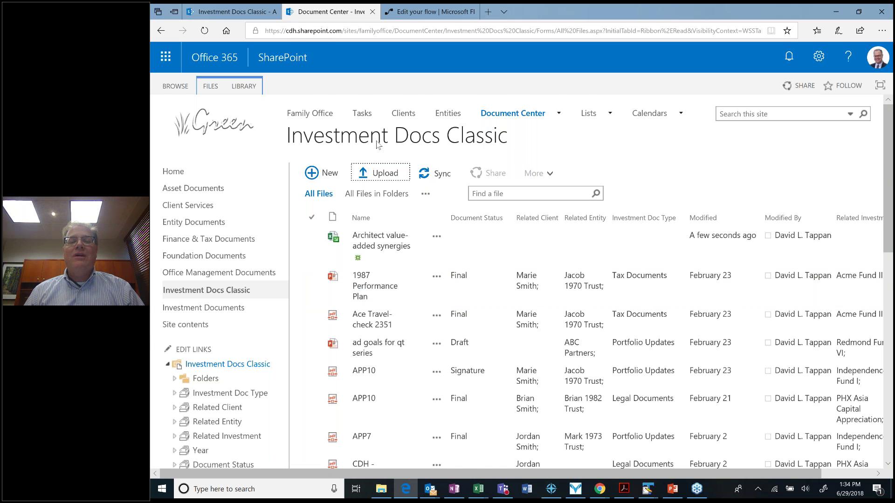